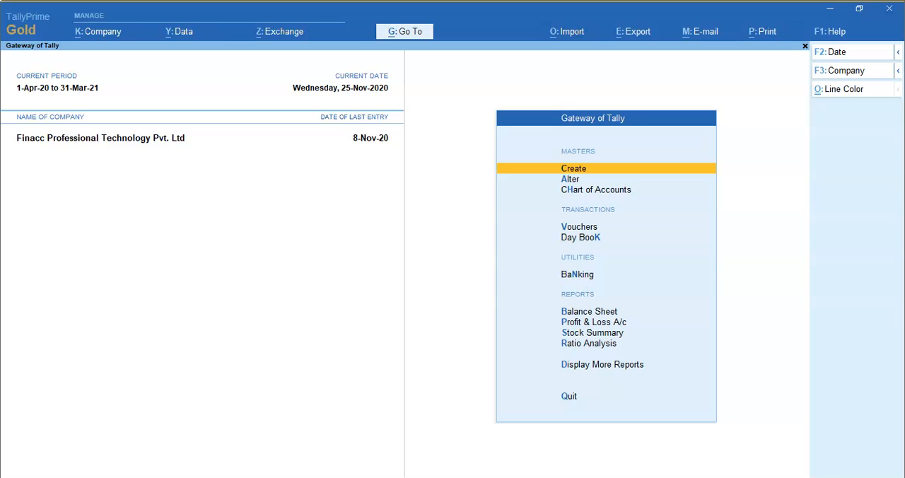
- Review the company's accounting, inventory and taxation features, including the Mark modified vouchers option, without changing them
key(F11)
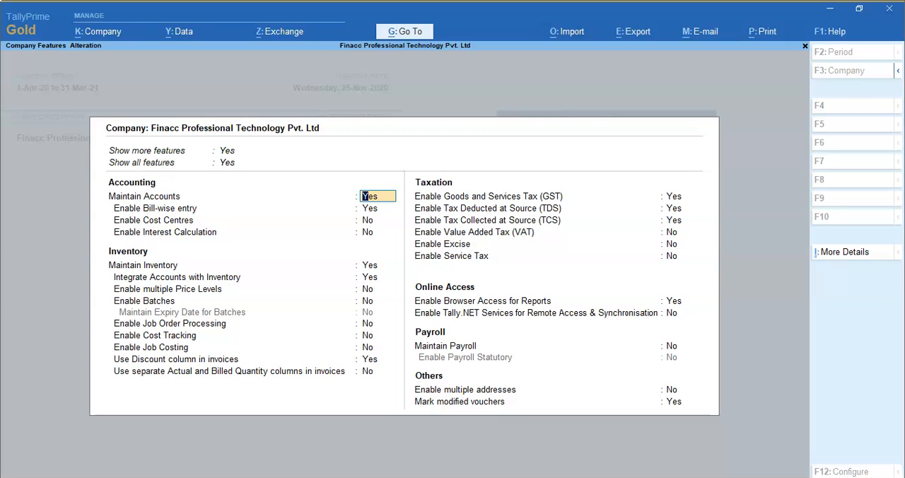
key(Escape)
key(Escape)
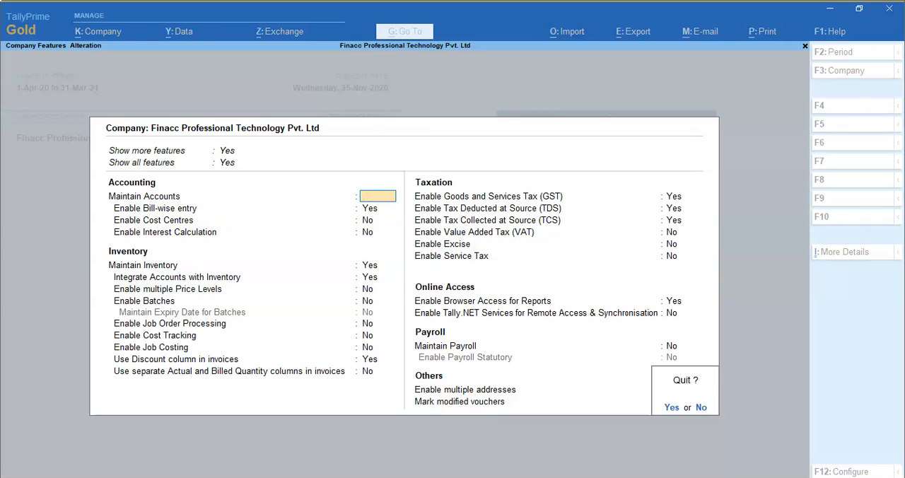
key(y)
key(Escape)
key(Escape)
- Open the sales register's list of vouchers for November 2020
key(d)
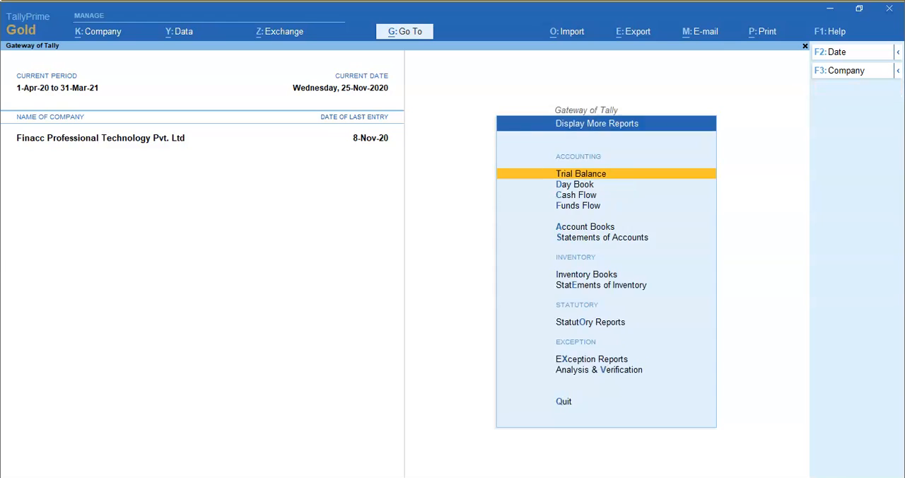
key(a)
key(s)
key(Return)
key(Down)
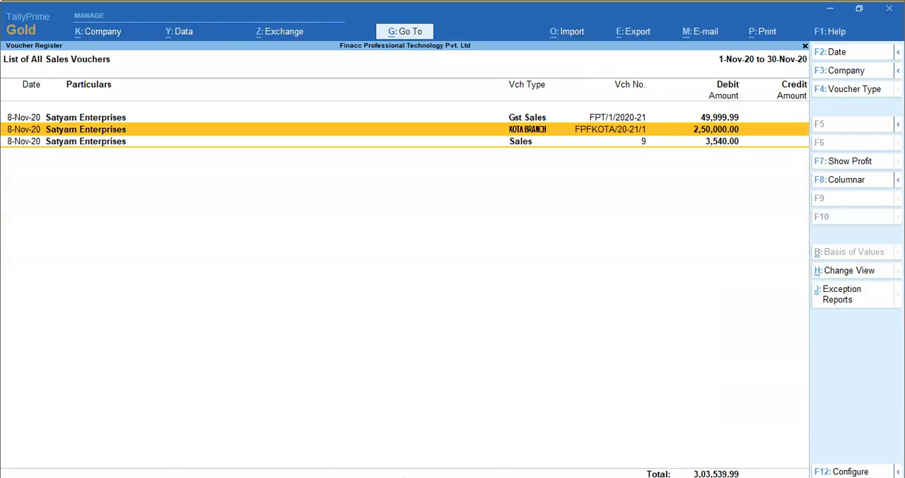
key(Up)
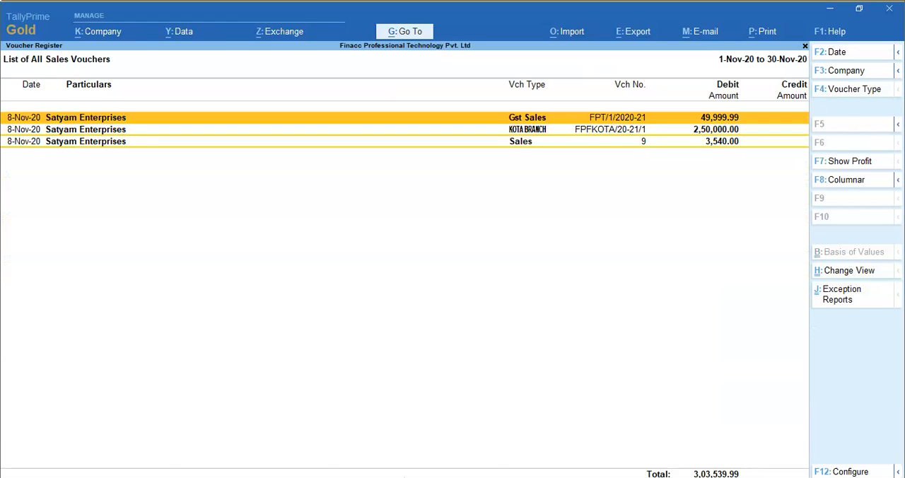
- Inspect the Gst Sales, KOTA BRANCH and Sales vouchers dated 8-Nov-20 one after another
key(Return)
key(Escape)
key(Return)
key(Down)
key(Return)
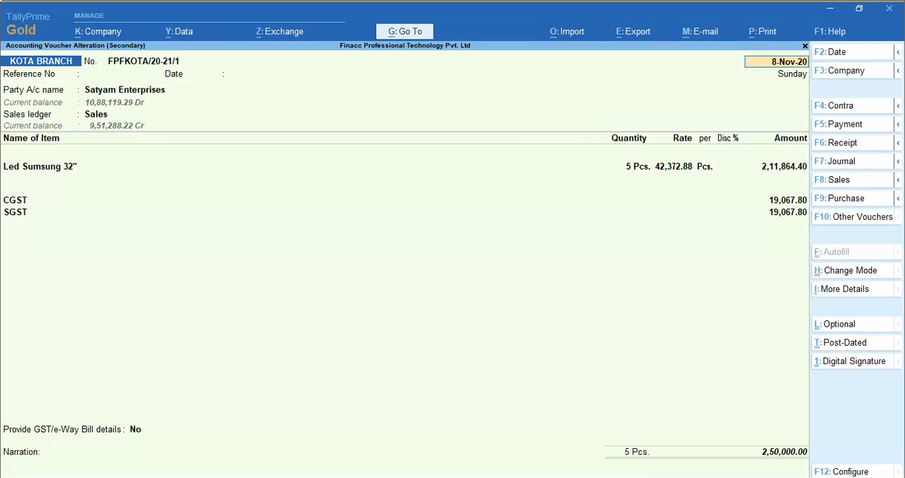
key(Escape)
key(Return)
key(Down)
key(Return)
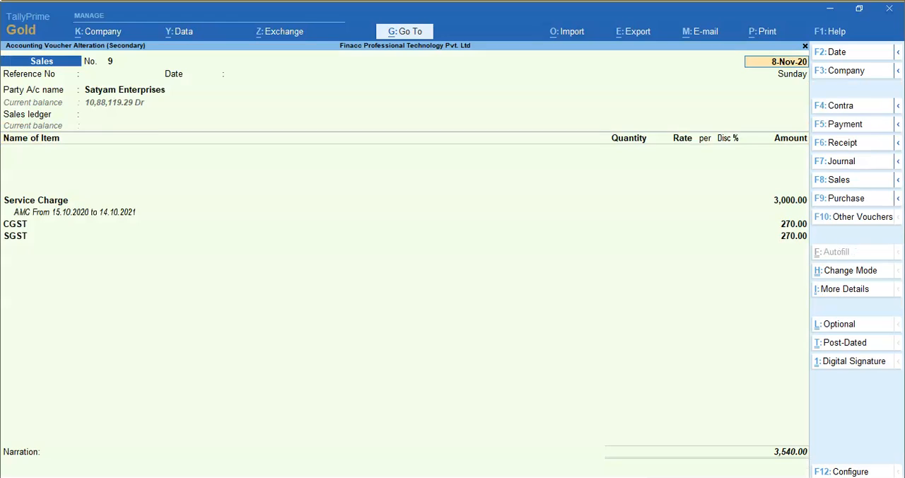
key(Escape)
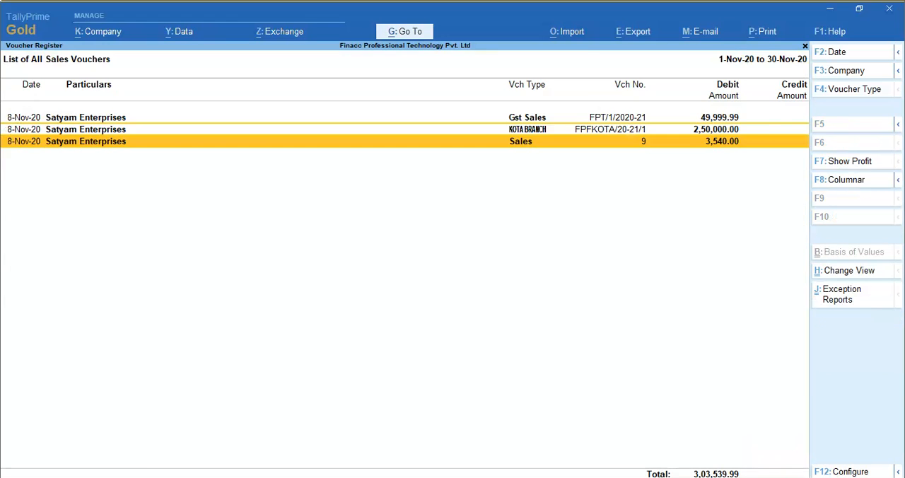
- Go to the October 2020 sales vouchers and open Sales voucher no. 8 to check its entries
key(Escape)
key(Up)
key(Return)
key(Down)
key(Down)
key(Down)
key(Down)
key(Down)
key(Return)
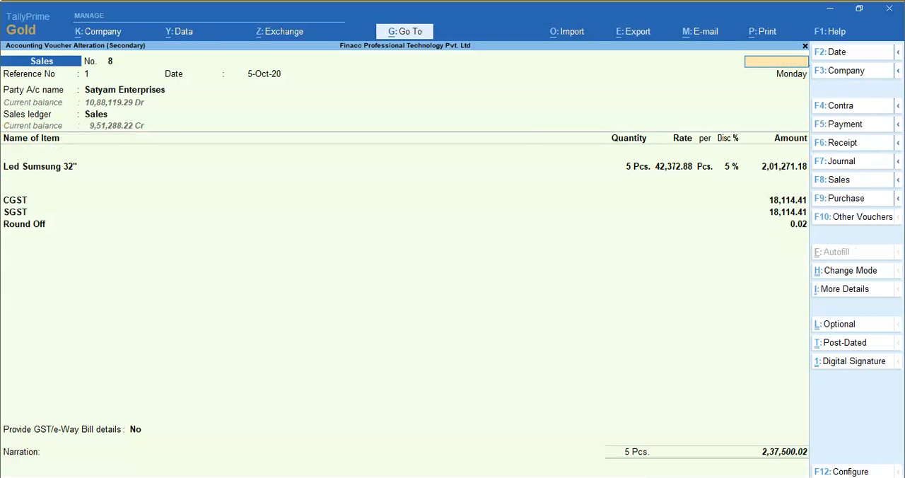
- Open Sales voucher no. 7 of 1-Oct-20 for alteration and set its reference number to 7, dated 1-Oct-20
key(Escape)
key(Up)
key(Return)
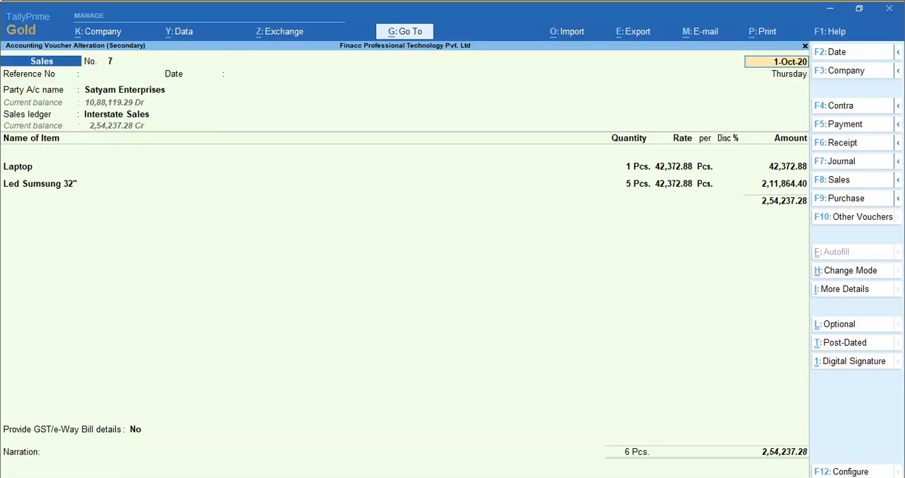
key(Return)
text(7)
key(Return)
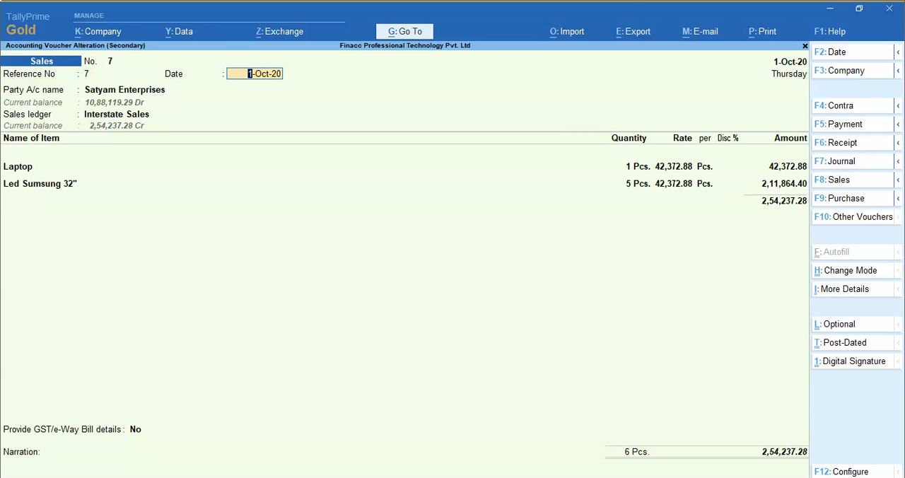
key(Return)
- Keep Satyam Enterprises as the party with its existing party details and Interstate Sales as the sales ledger
key(Return)
key(Return)
key(Return)
key(Return)
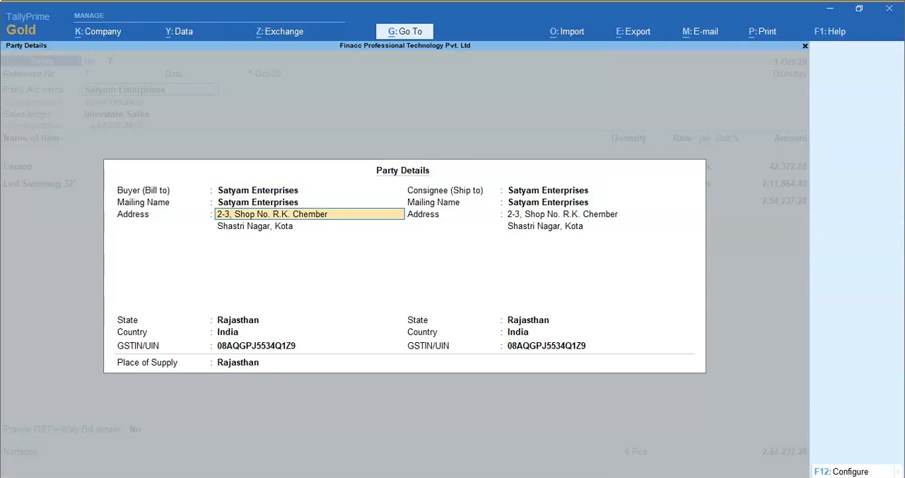
key(Return)
key(Return)
key(Return)
key(Return)
key(Return)
key(Return)
key(Return)
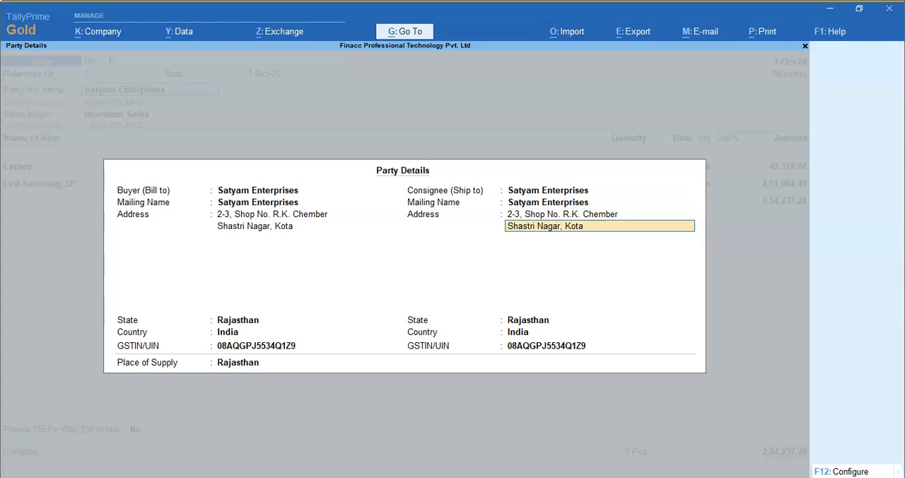
- Accept the existing item allocations for Laptop and Led Sumsung 32" with order number Not Applicable
key(Return)
key(Return)
key(Return)
key(Return)
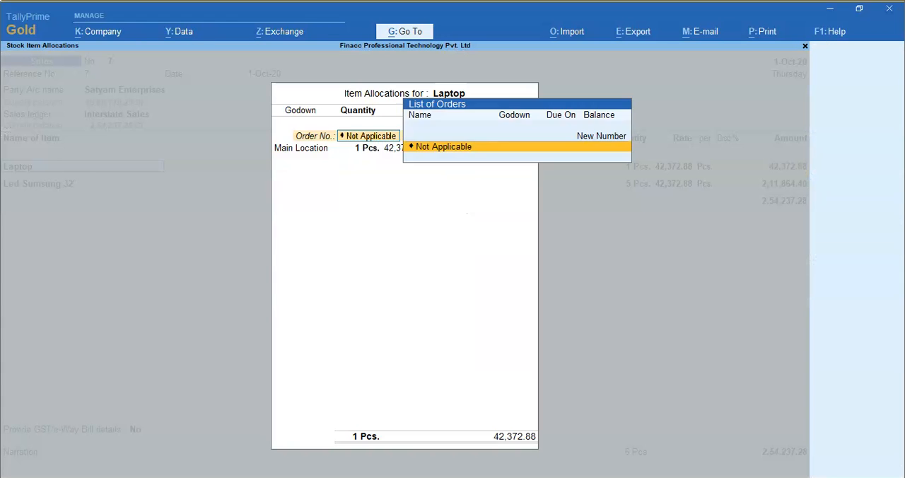
key(Return)
key(Return)
key(Return)
key(Return)
key(Return)
key(Return)
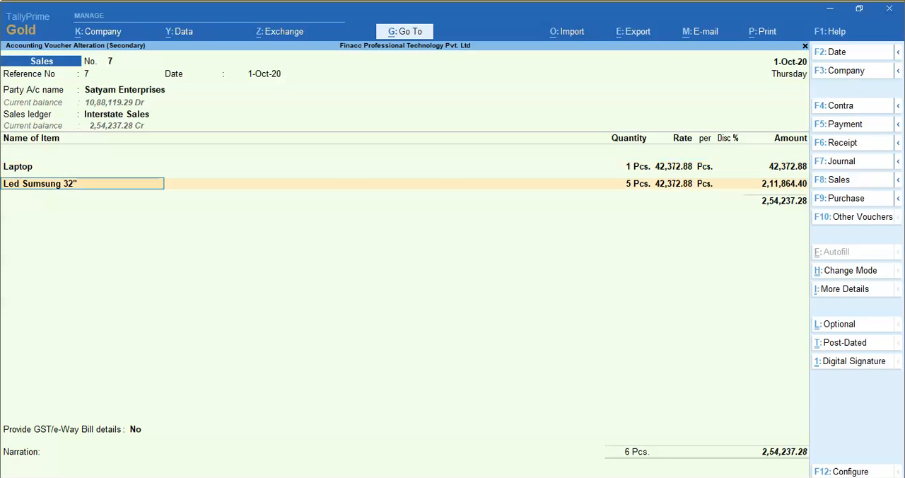
key(Return)
key(Return)
key(Return)
key(Return)
key(Return)
key(Return)
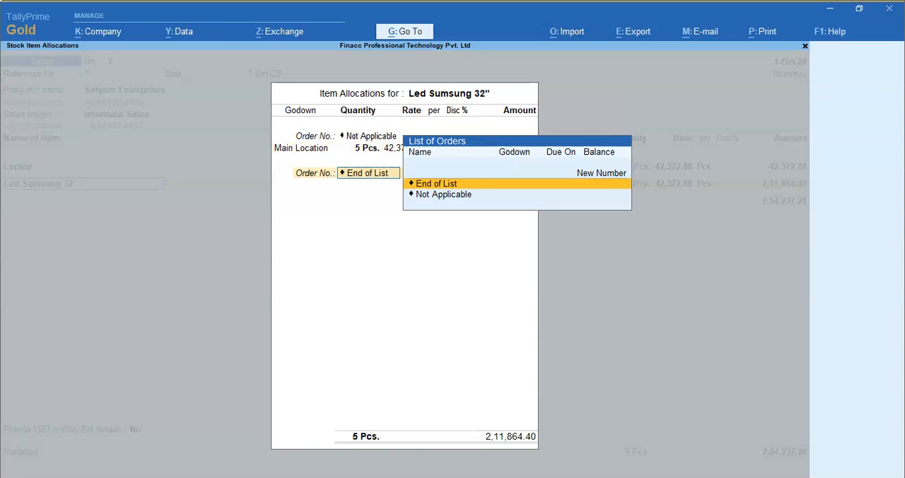
key(Return)
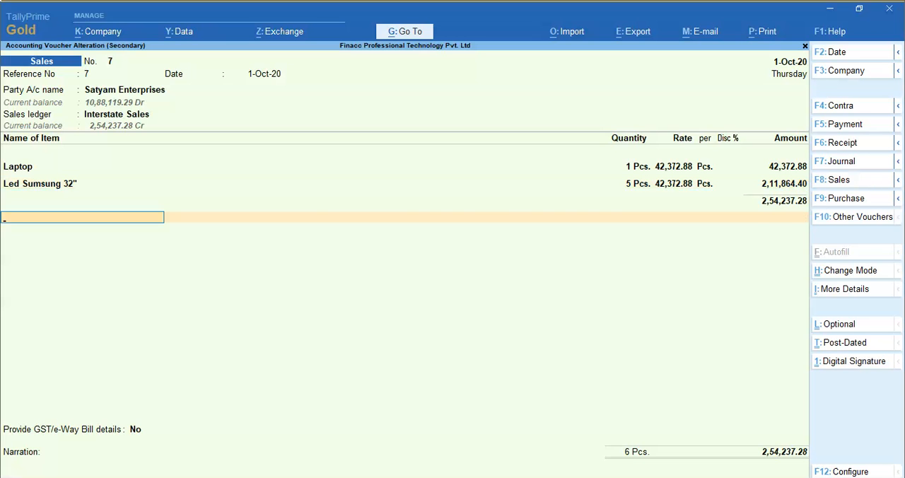
text(Cg)
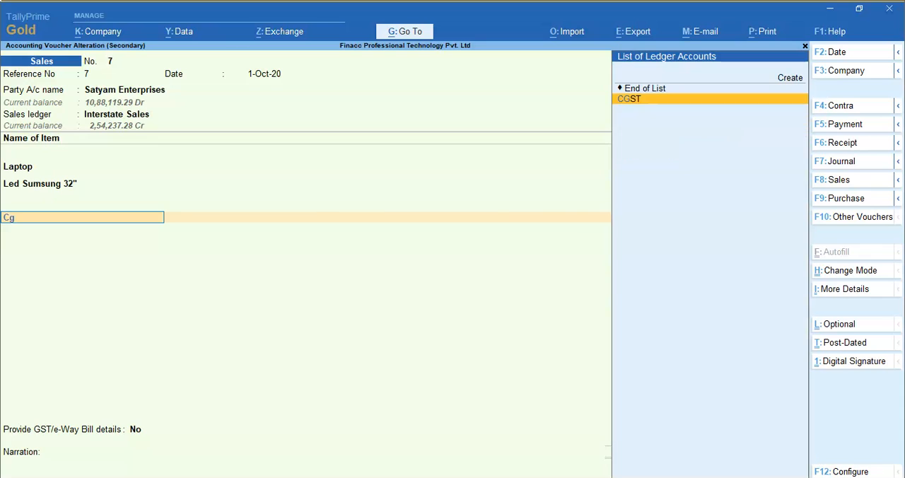
key(Return)
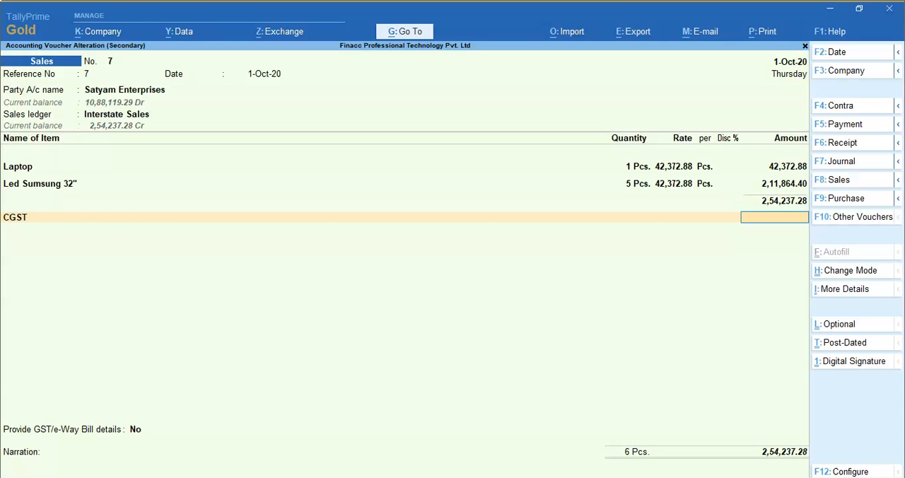
key(BackSpace)
key(BackSpace)
key(Return)
- Add the IGST and Round Off ledgers below the stock items in Sales voucher no. 7
key(Return)
text(Igs)
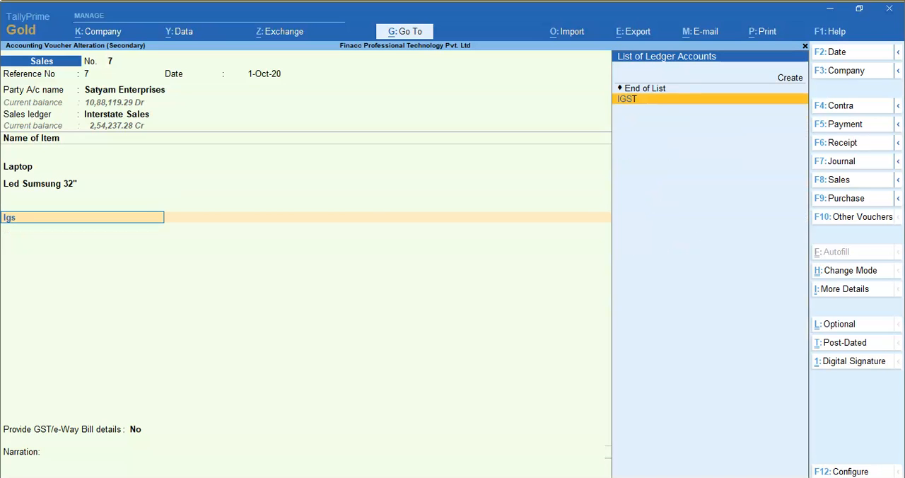
key(Return)
key(Return)
key(Return)
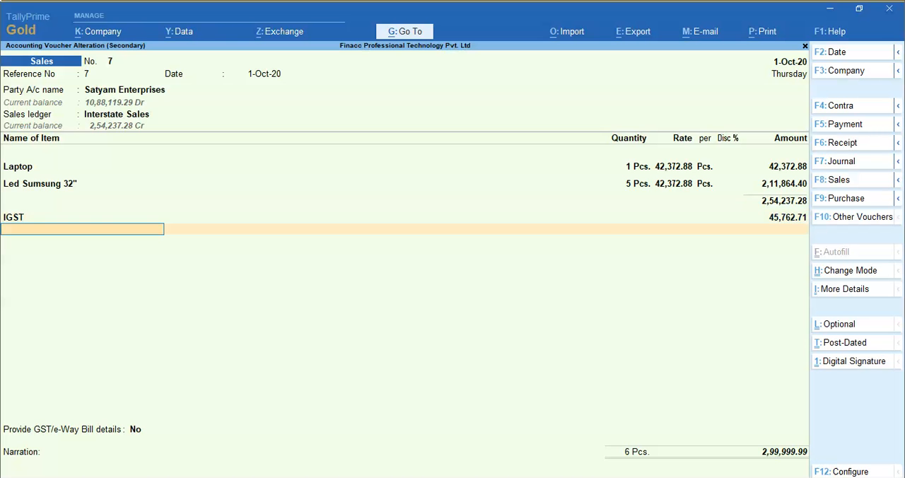
text(Rou)
- Finish the remaining details of the voucher, entering 10, and save the altered Sales voucher no. 7
key(Return)
key(Return)
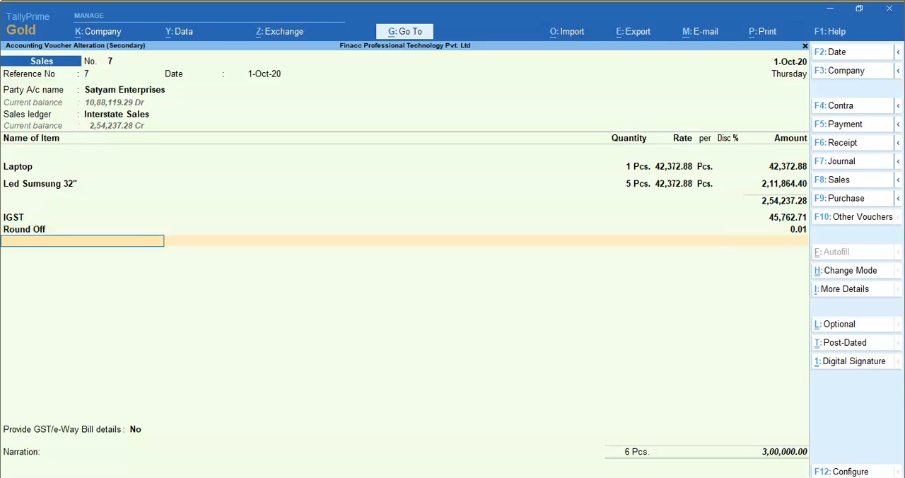
key(Return)
key(Return)
key(Return)
text(10)
key(Return)
key(Return)
key(Return)
key(Return)
key(Return)
key(Return)
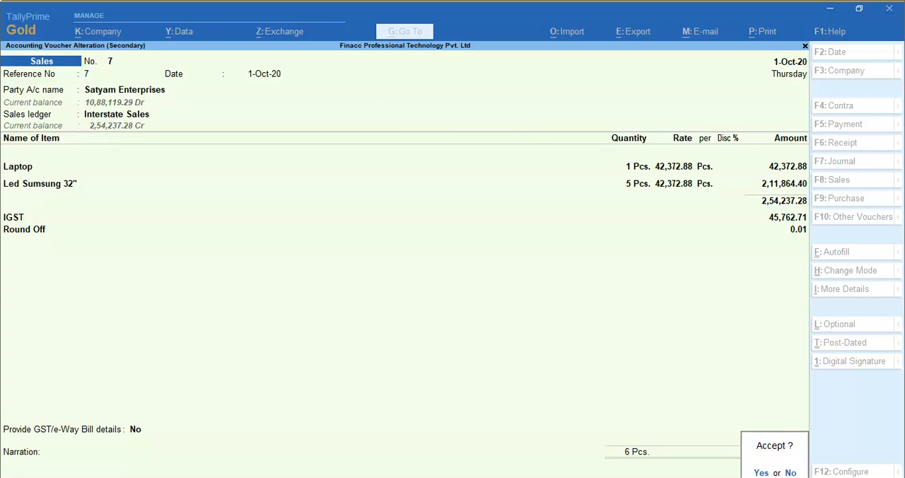
key(Return)
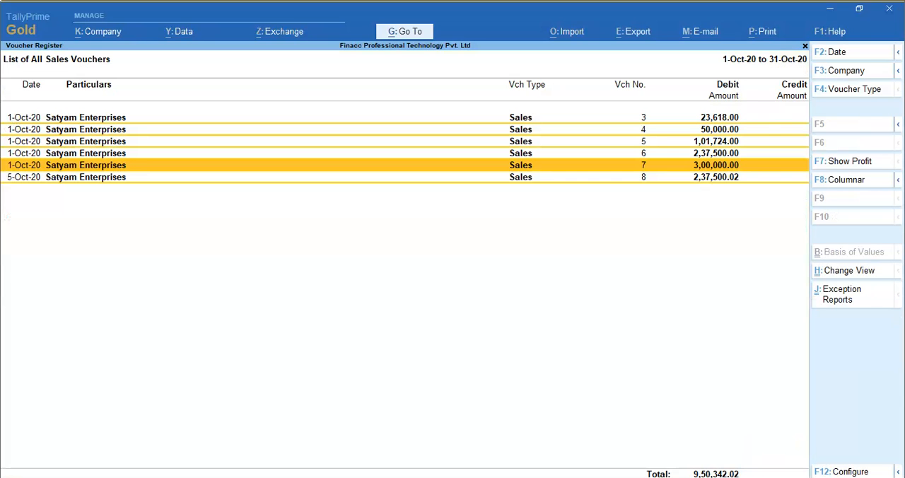
- Leave the sales register and open the Marked Vouchers report listed under Exception Reports
key(Escape)
key(Escape)
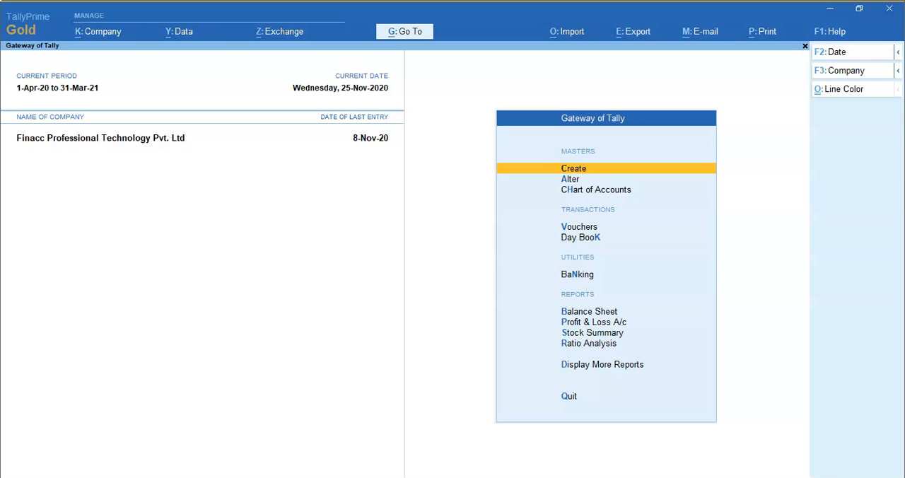
key(alt+g)
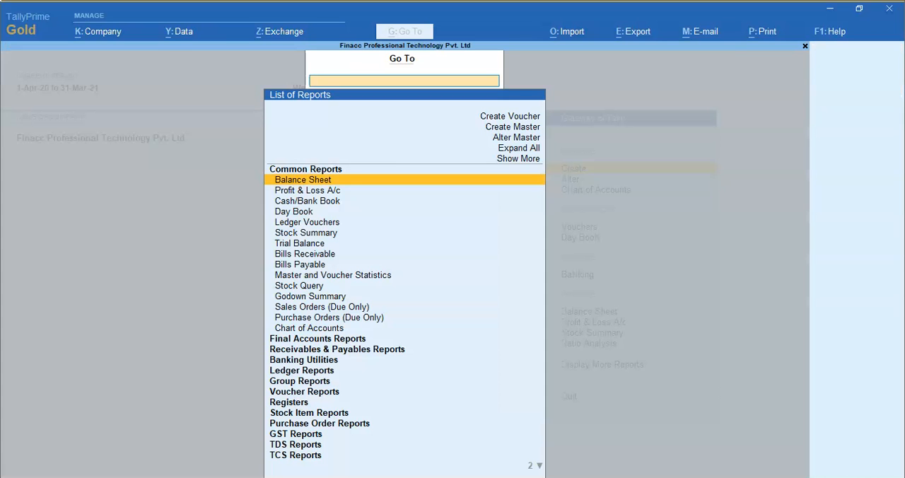
text(Ma)
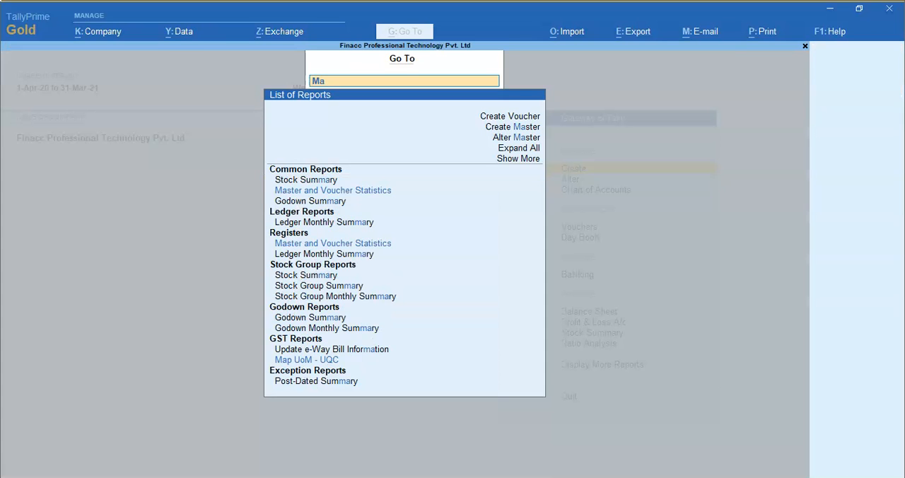
text(rked)
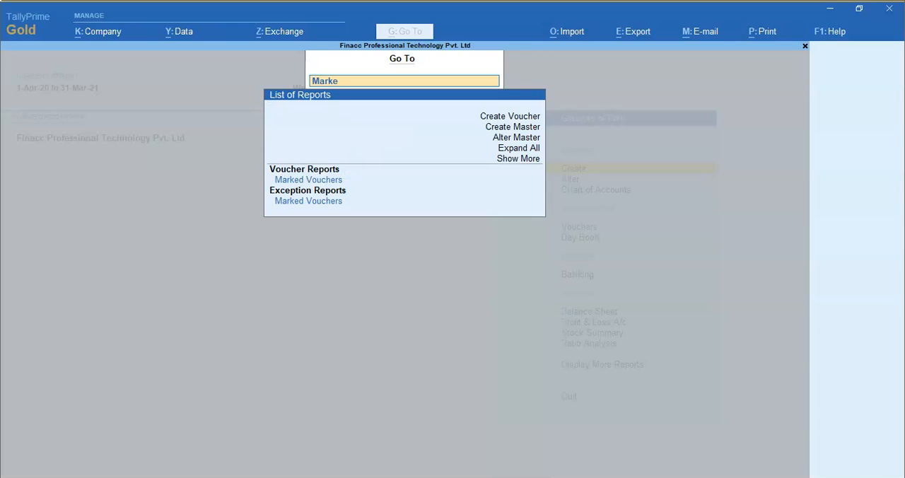
key(Down)
key(Down)
key(Down)
key(Return)
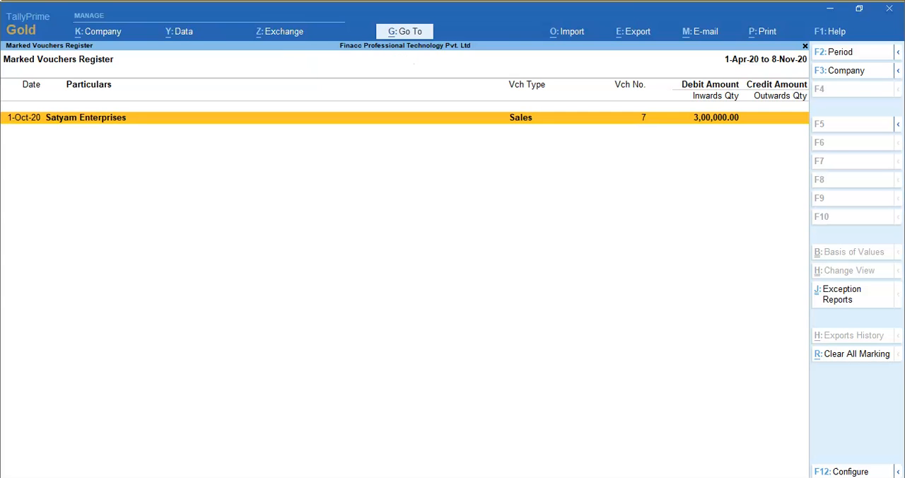
- Check the marked Satyam Enterprises sales voucher, quit it without changes and return to the Gateway of Tally
key(Return)
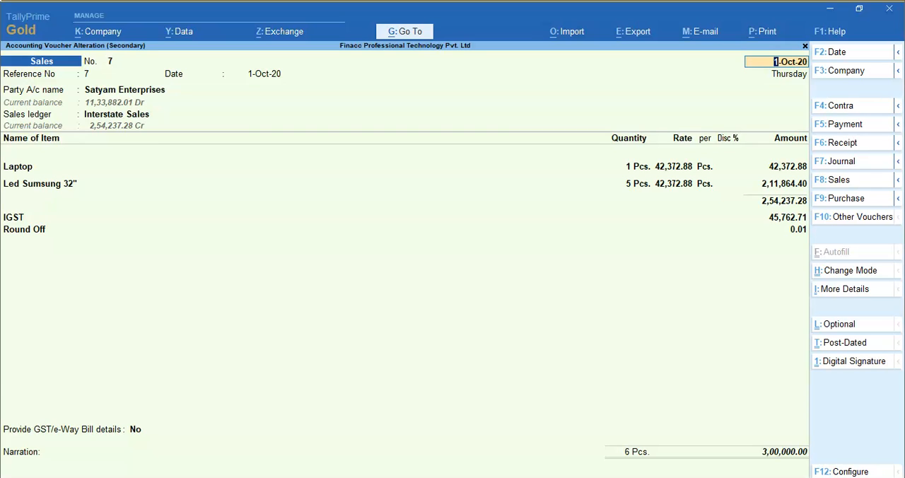
key(Escape)
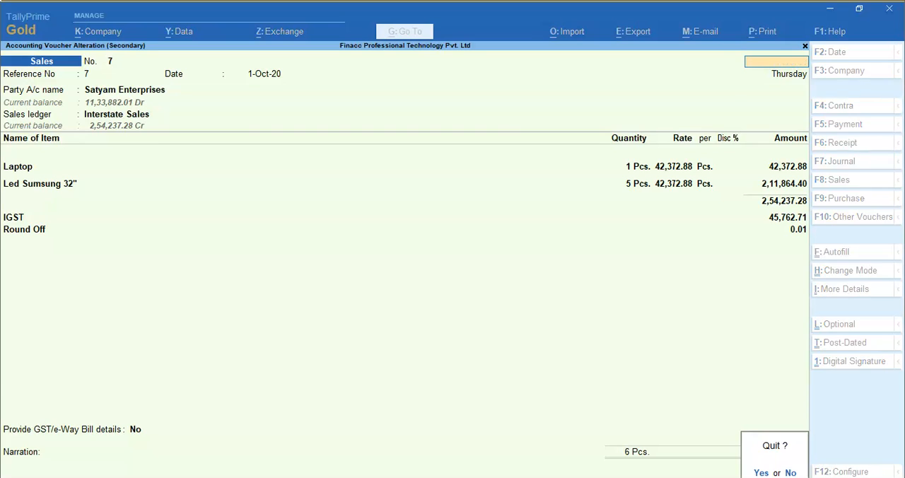
key(y)
key(Escape)
key(Escape)
key(n)
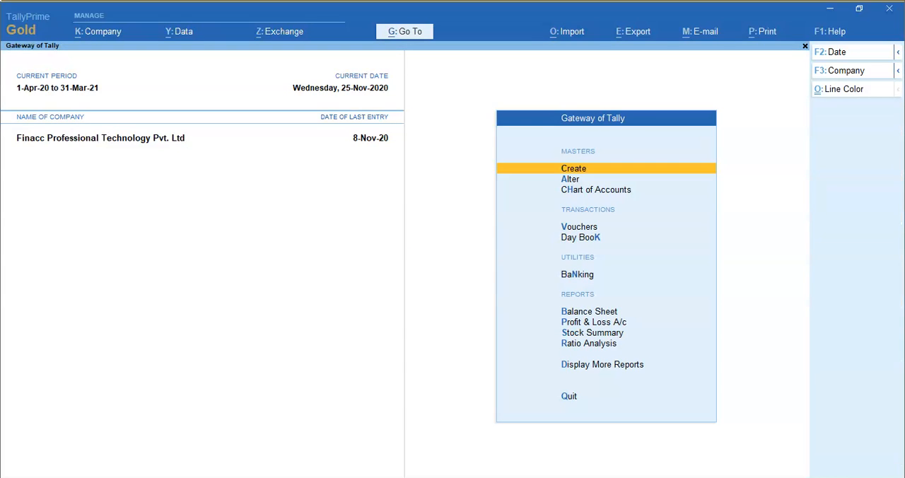
- Start a new sales voucher and set its voucher date to 1-Jun-20
key(v)
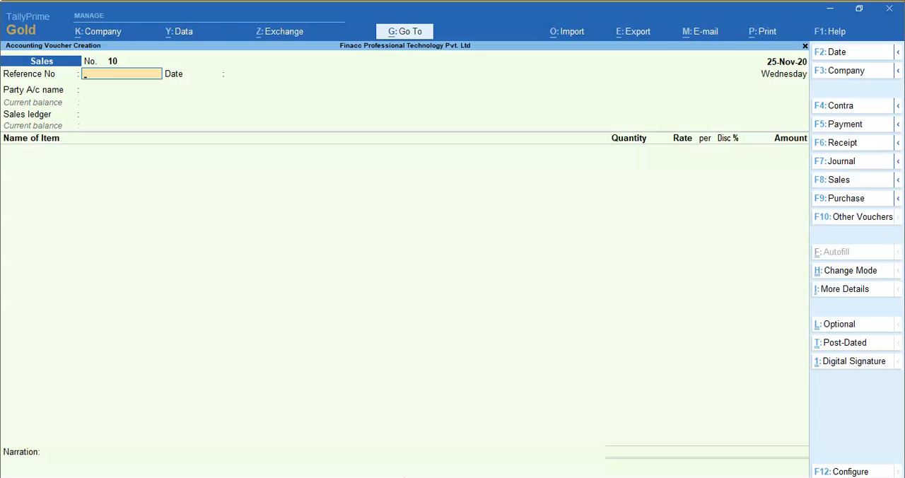
key(F2)
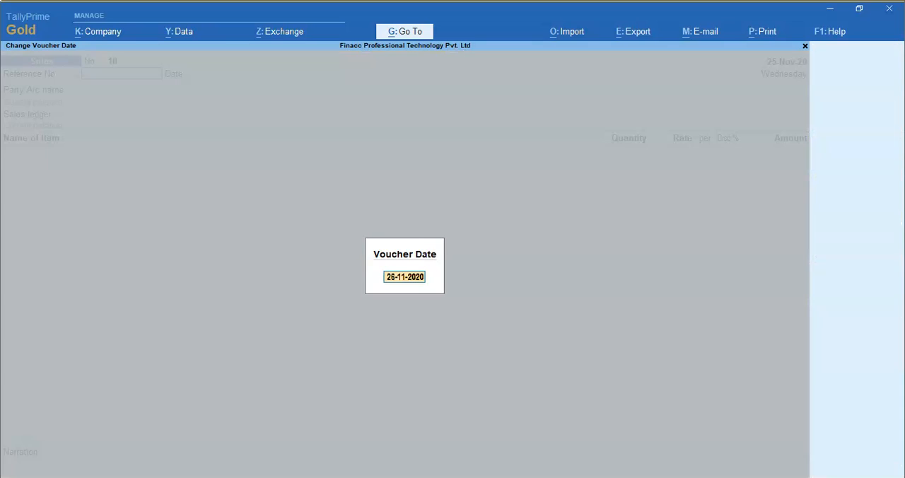
text(1.06.2020)
key(Return)
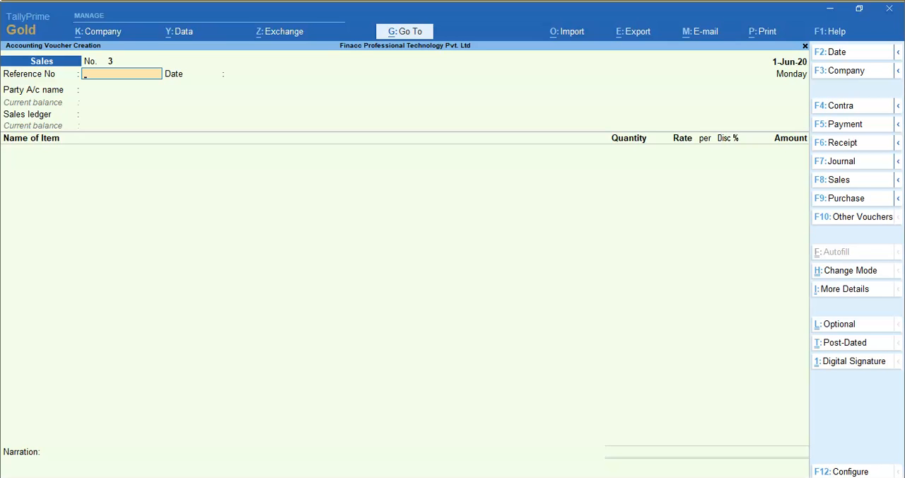
- Switch the voucher entry from Sales to Journal and go to the first debit ledger, leaving the reference details blank
key(F7)
key(Return)
key(Return)
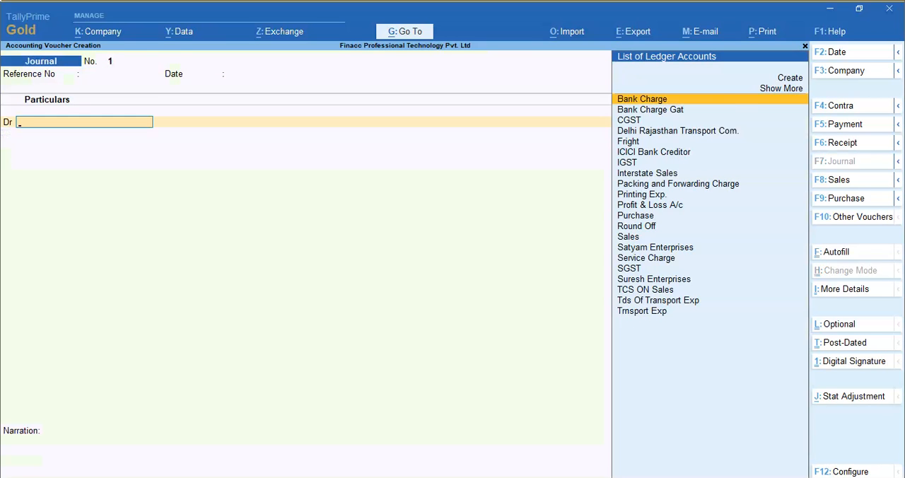
- Start a new ledger from the debit line and name it Provision of Income Tax
text(Pro)
key(alt+c)
text(vid)
text(i)
key(BackSpace)
key(BackSpace)
text(sion of income)
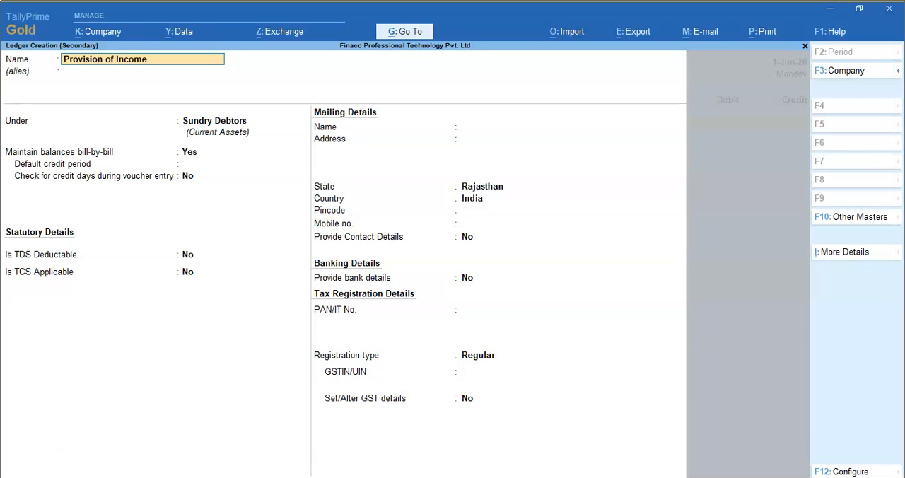
text( Tax)
key(Return)
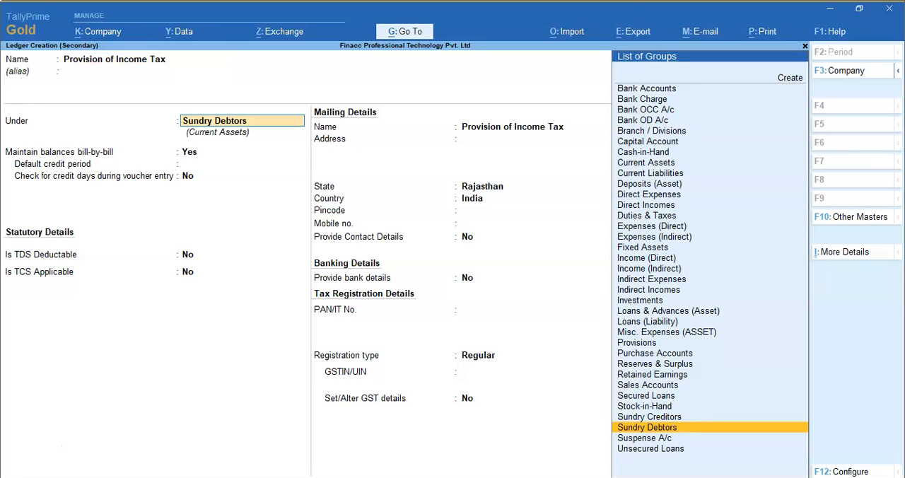
- Place the Provision of Income Tax ledger under Current Liabilities and save it
text(Ou)
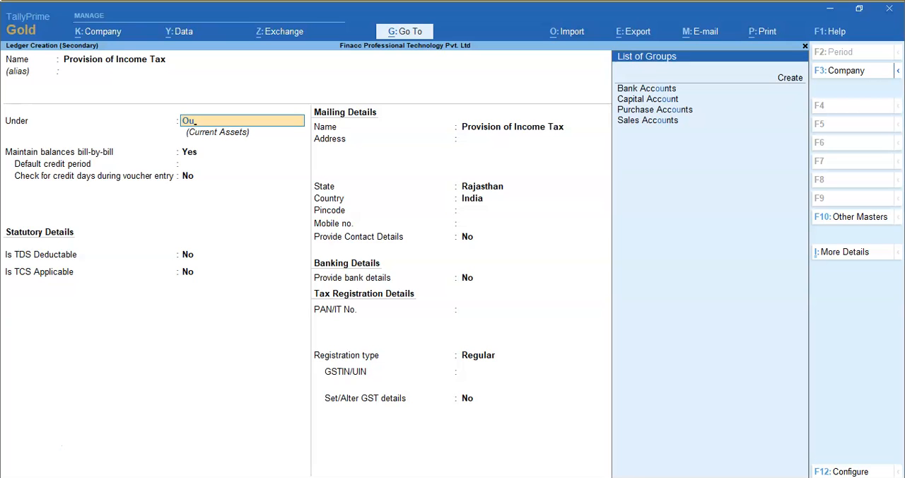
key(BackSpace)
key(BackSpace)
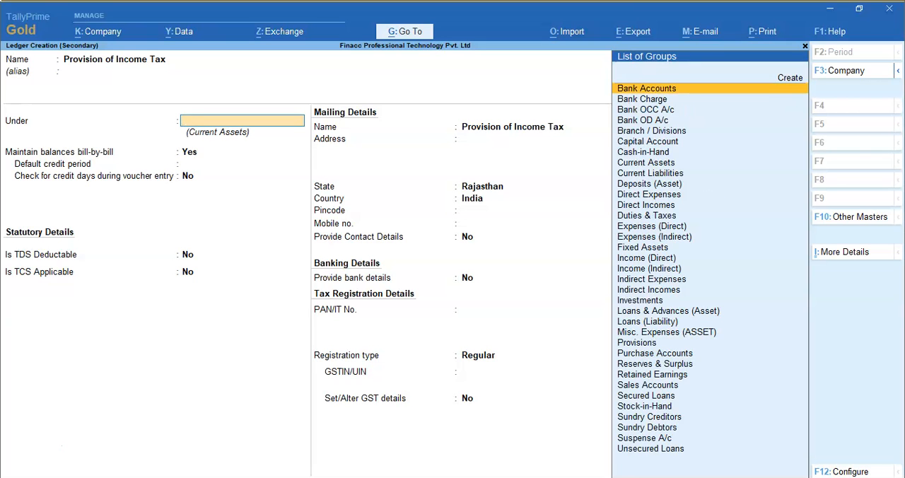
text(Cur)
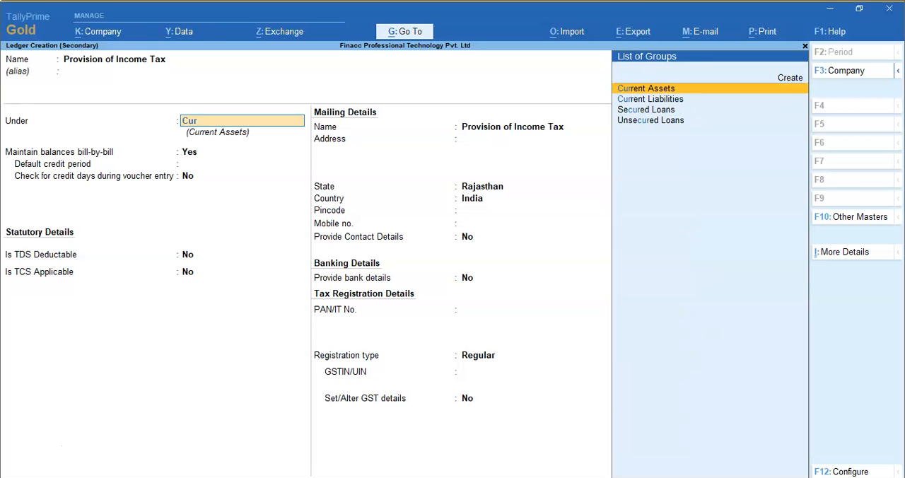
key(Down)
key(Return)
key(Return)
key(ctrl)
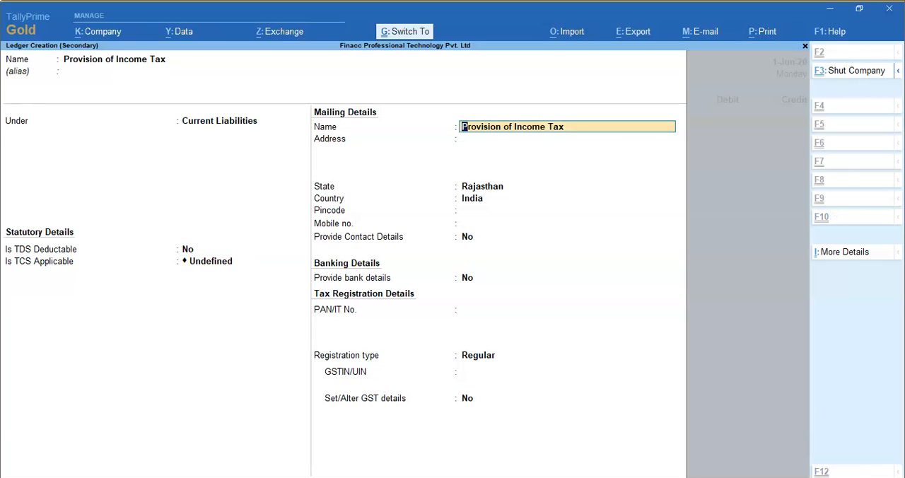
key(ctrl+a)
- Debit Provision of Income Tax with 10,000 in the journal voucher
text(1)
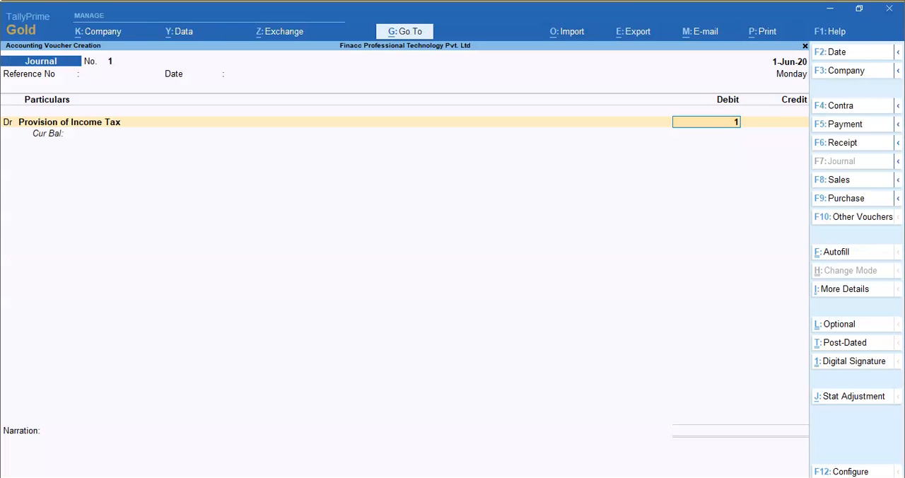
text(0000)
key(Return)
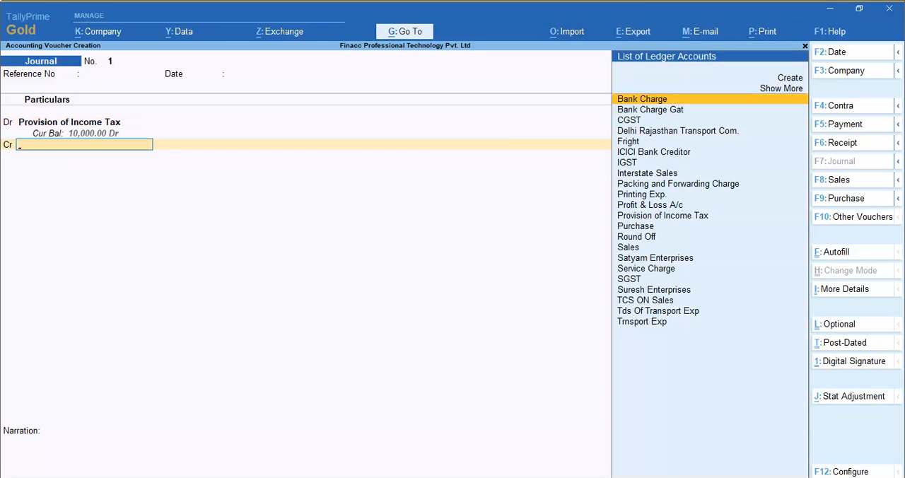
- Create a ledger named Incom Tax under Capital Account for the credit line and save it
key(alt+c)
text(Inc)
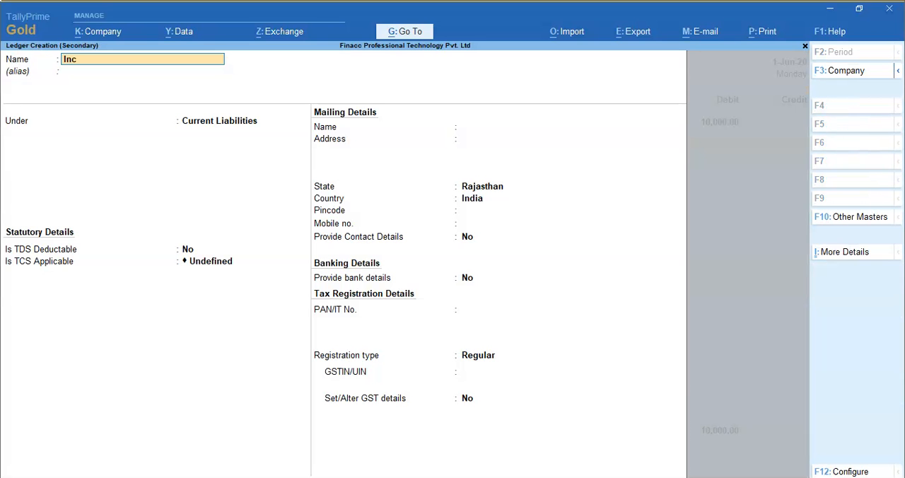
text(om Ta)
key(Return)
text(Cap)
key(Return)
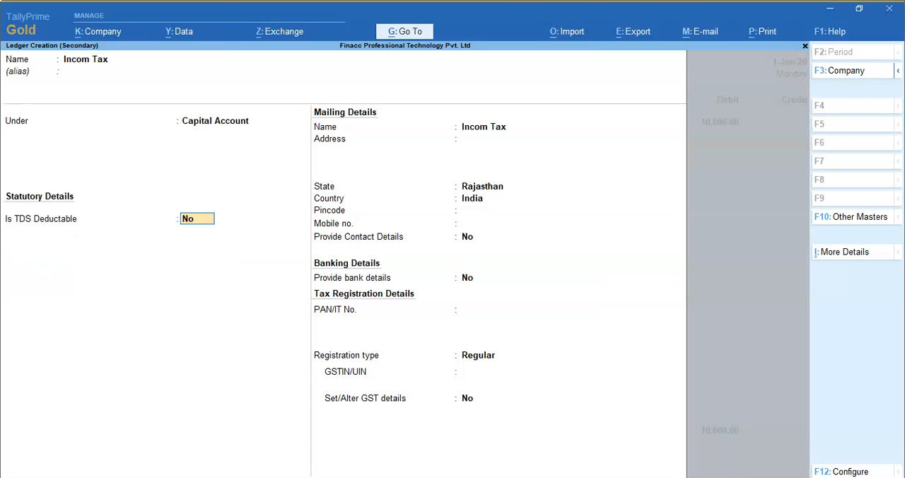
key(Return)
key(ctrl+a)
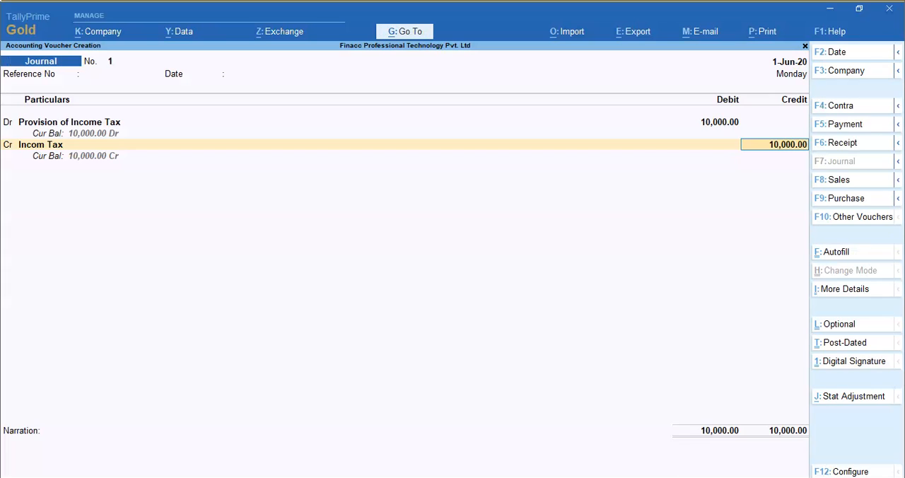
- Credit Incom Tax with 10,000, save the journal voucher and return to the Gateway of Tally
key(Return)
key(Return)
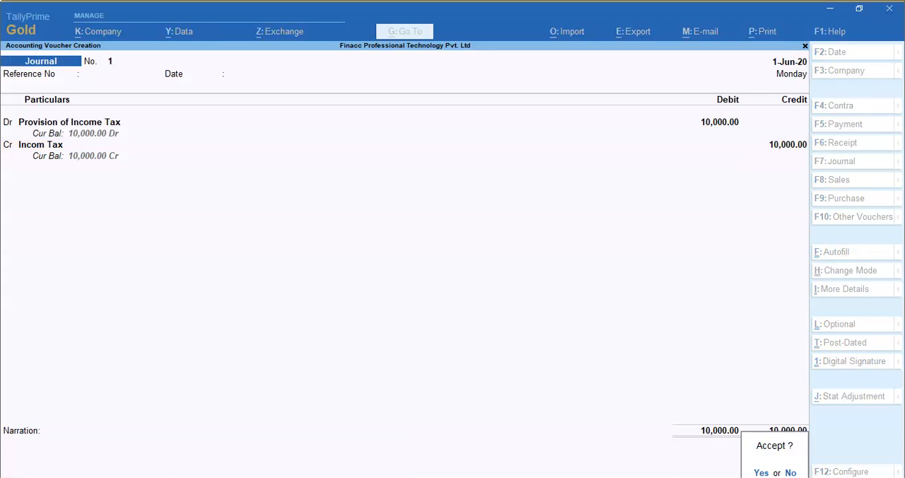
key(Return)
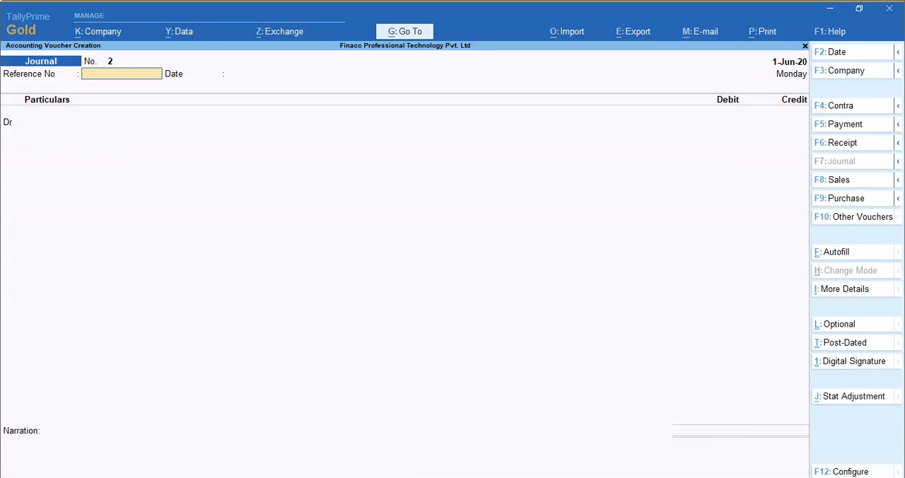
key(Escape)
key(Escape)
key(Escape)
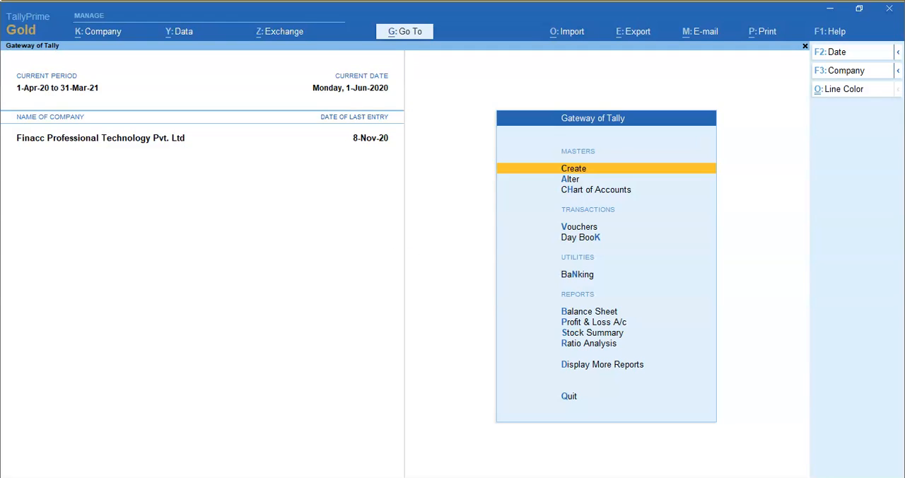
- Find and open the Marked Vouchers report from the list of reports
key(alt+g)
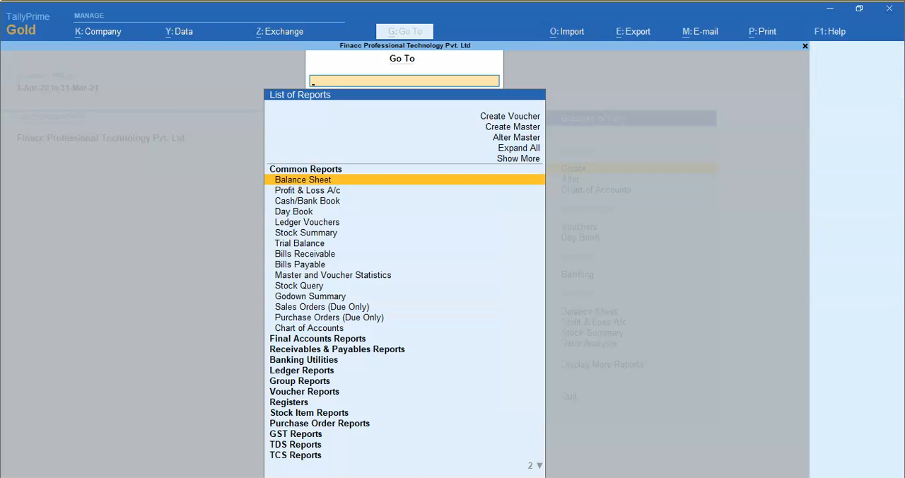
text(ma)
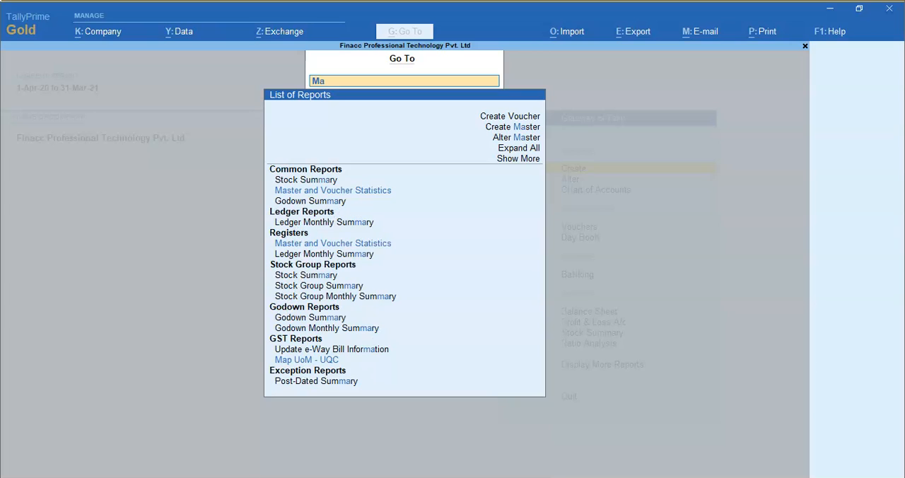
text(rke)
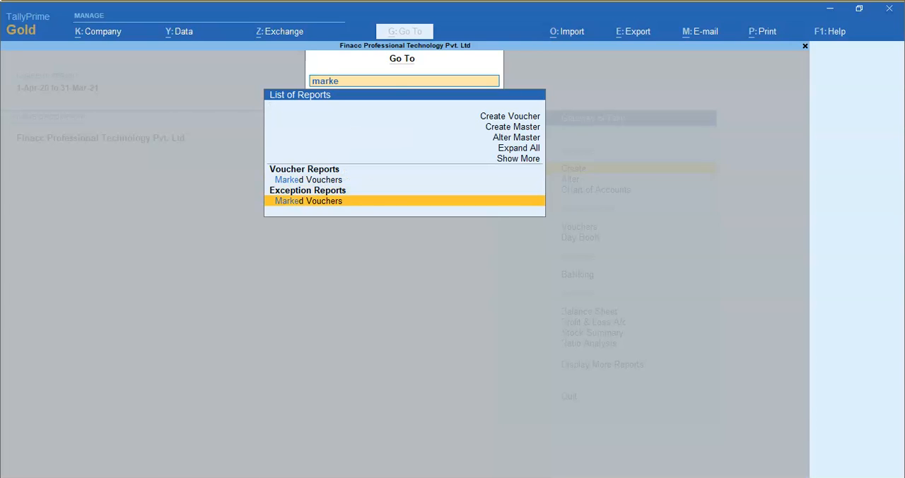
key(Return)
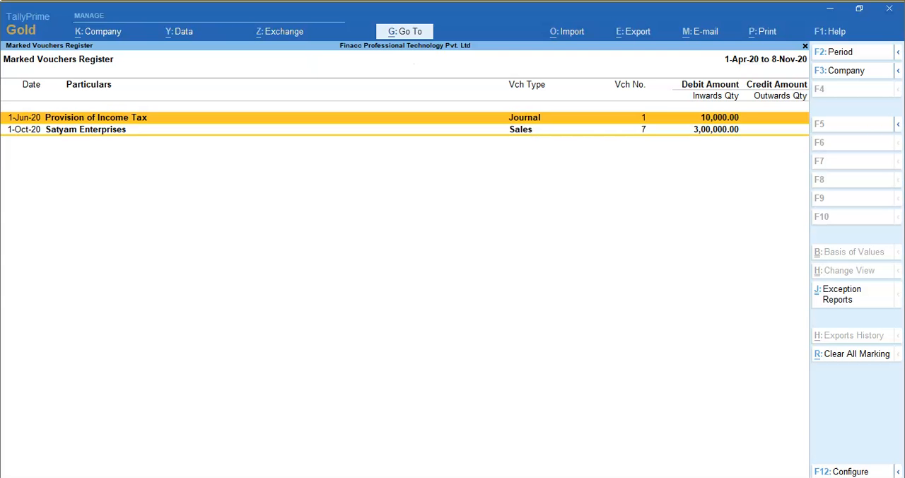
- Check the marked Provision of Income Tax journal voucher, leave it unaltered and return to the Gateway of Tally
key(Return)
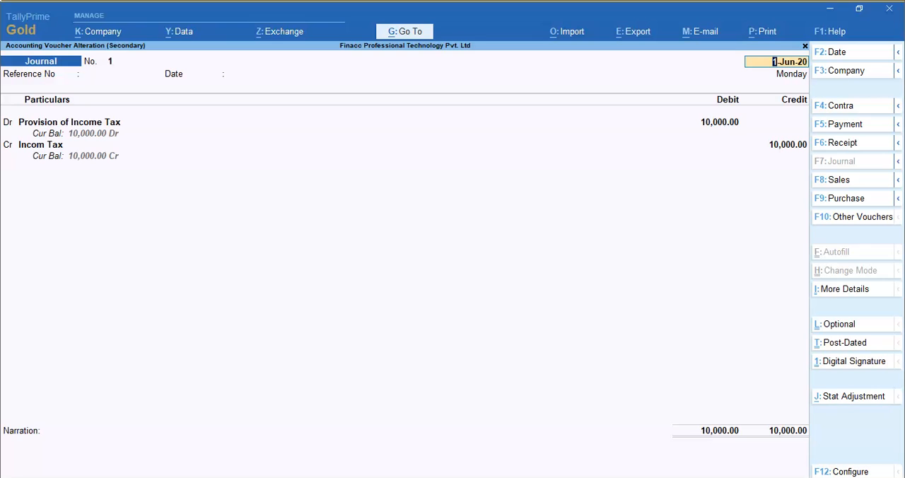
key(BackSpace)
key(Escape)
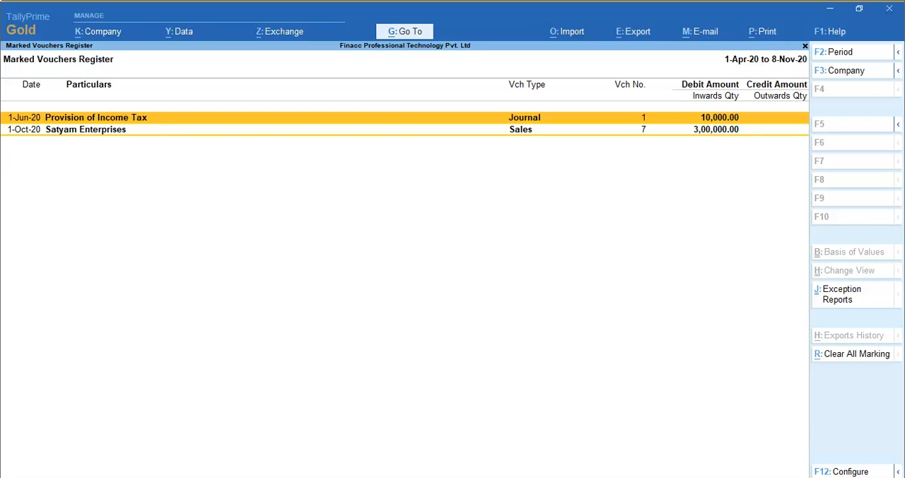
key(Escape)
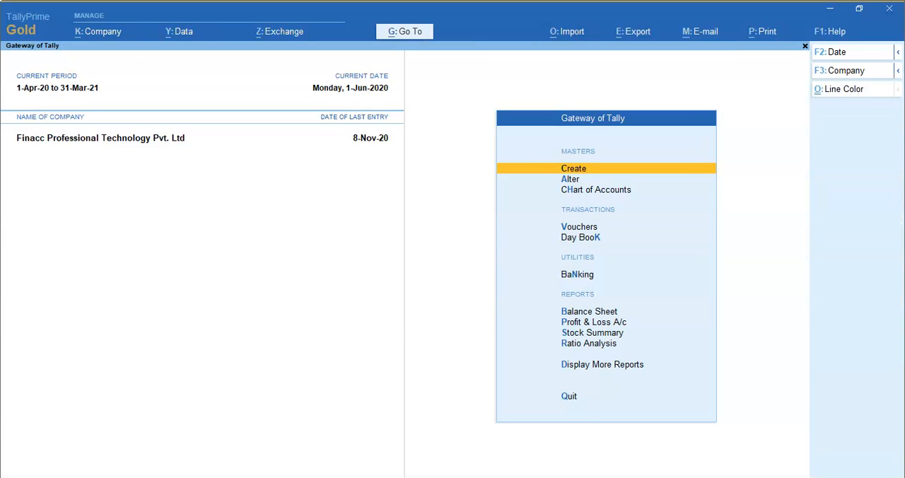
- Search the reports for "marked", view the Marked Vouchers register again and close it
key(alt+g)
text(mad)
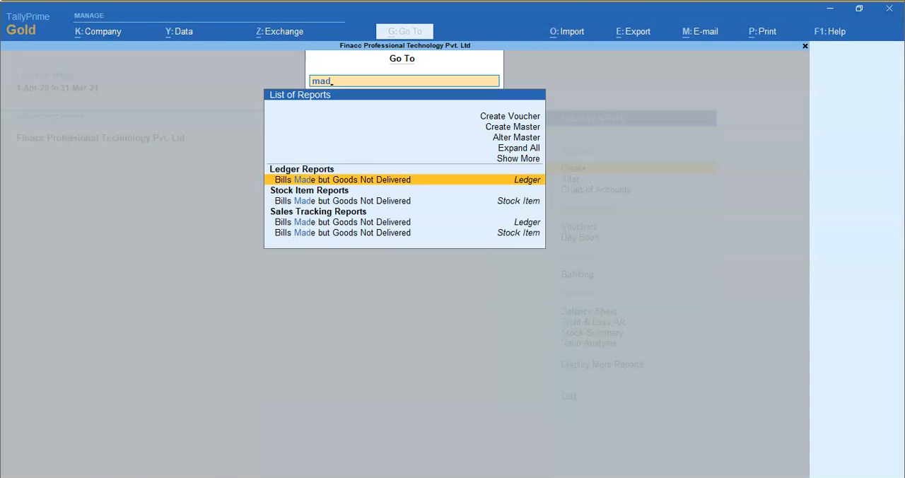
key(BackSpace)
text(rked)
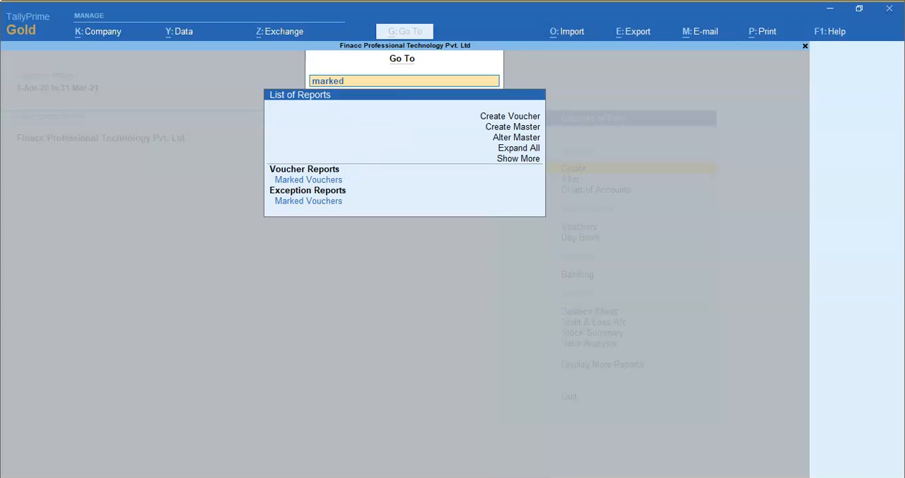
key(Return)
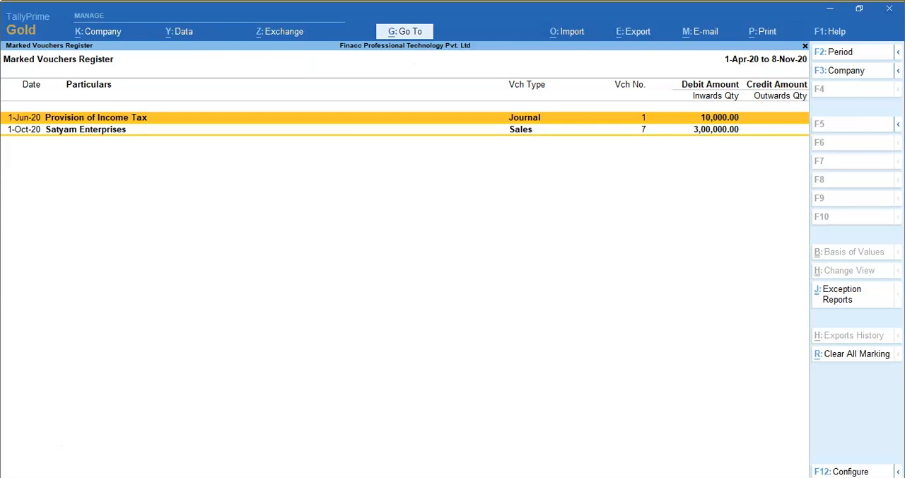
key(Escape)
- Open the Marked Vouchers report listed under GST Reports in the Statutory Reports
key(d)
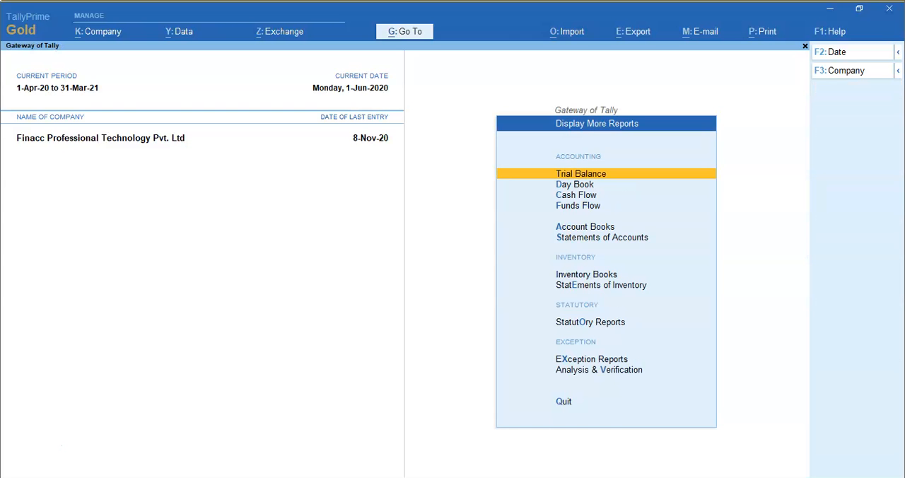
key(o)
key(Return)
key(Down)
key(Down)
key(Down)
key(Down)
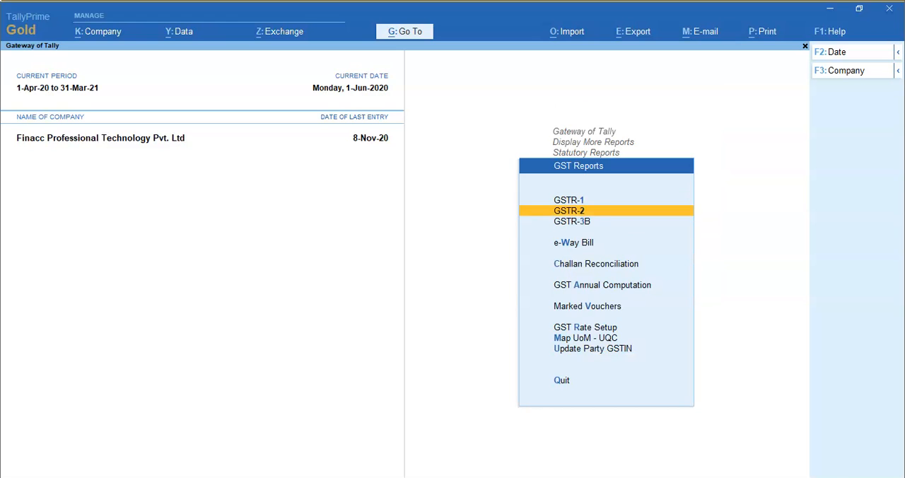
key(Down)
key(Down)
key(Down)
key(Up)
key(Return)
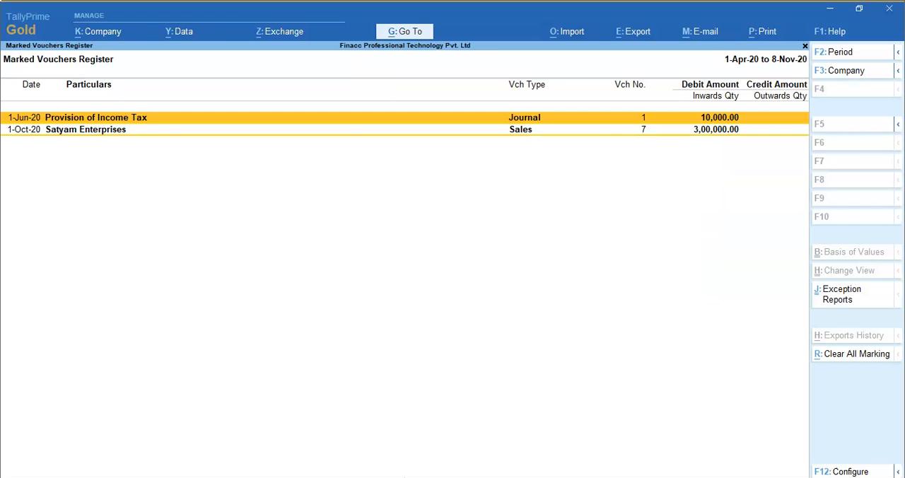
- Leave the Marked Vouchers register and the GST reports and return to the Gateway of Tally
key(Escape)
key(Escape)
key(Escape)
key(Escape)
key(Home)
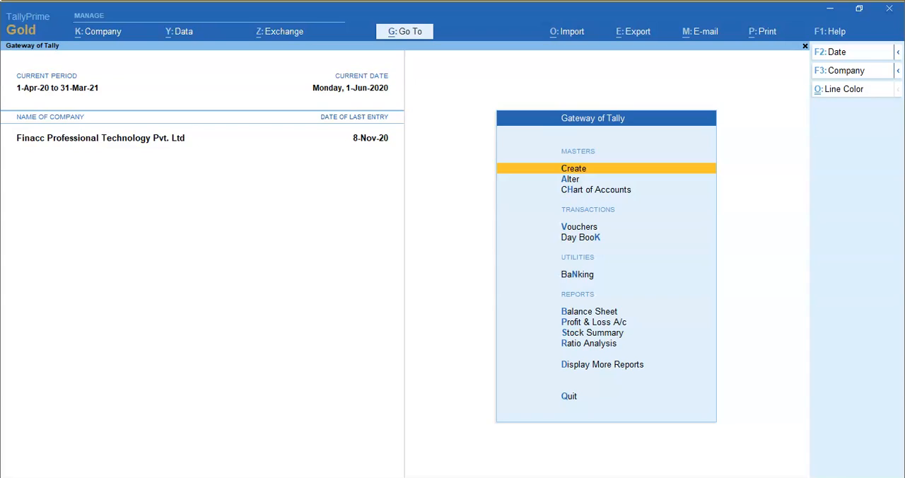